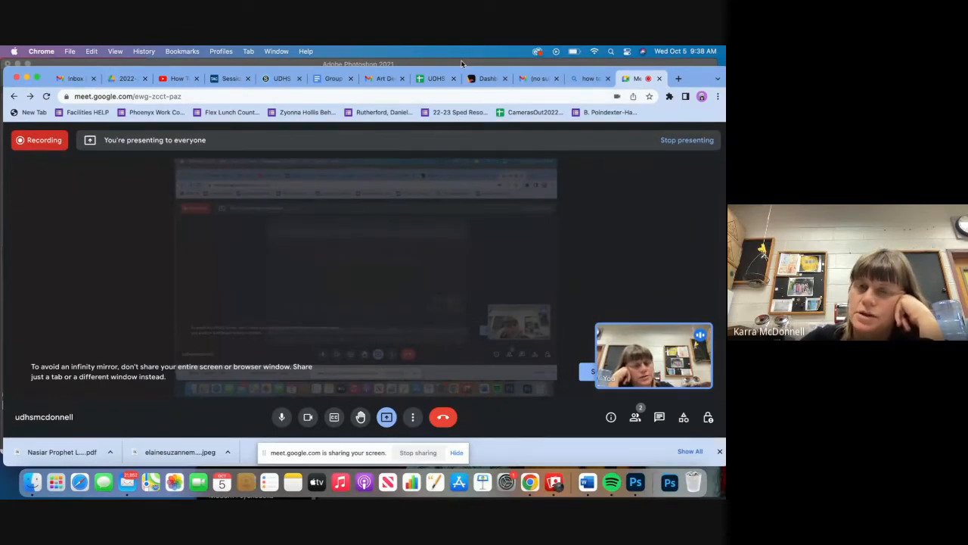
- Switch to Photoshop, hide Layer 0 and show the masked Background copy layer of the beach image
click(462, 64)
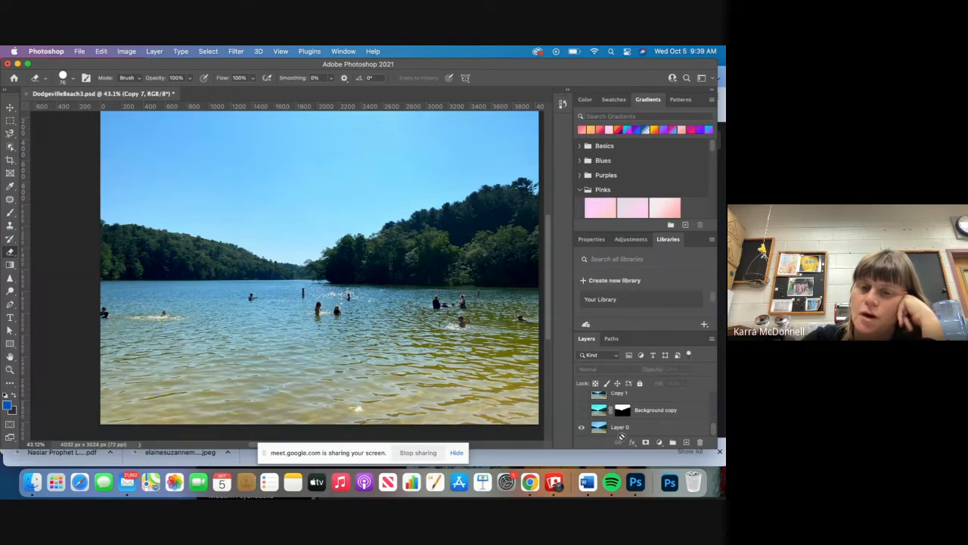
click(582, 428)
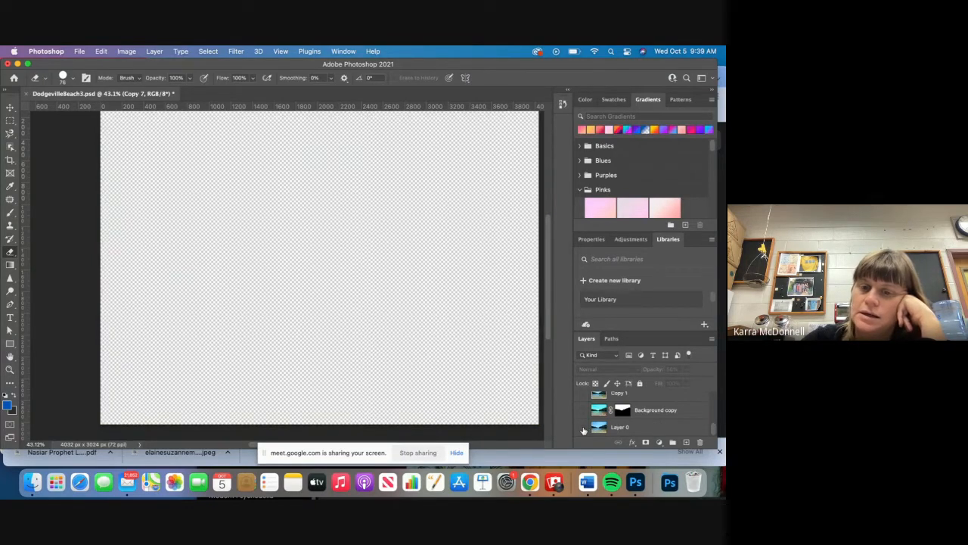
click(582, 411)
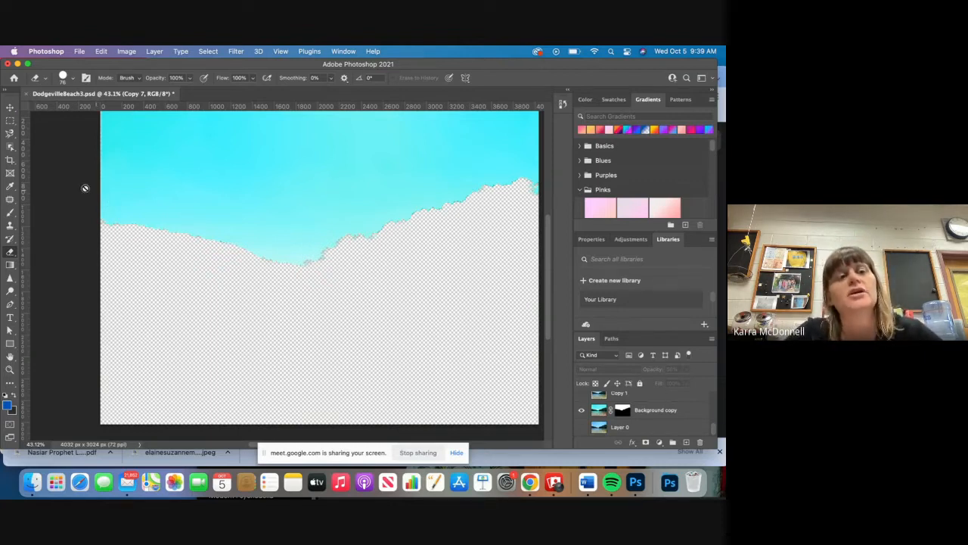
- Activate the Magnetic Lasso tool and view its tool preset options, including the Reset Tool command
click(9, 134)
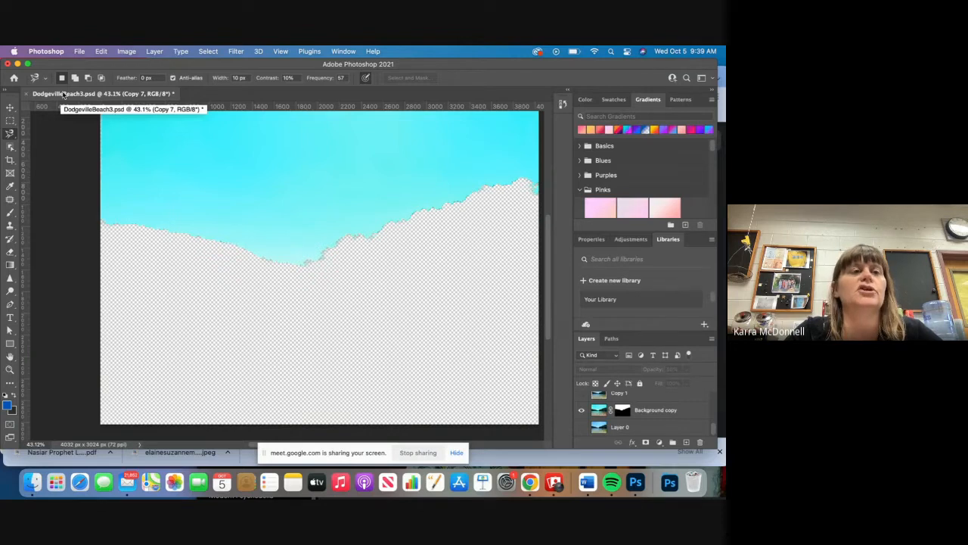
click(45, 79)
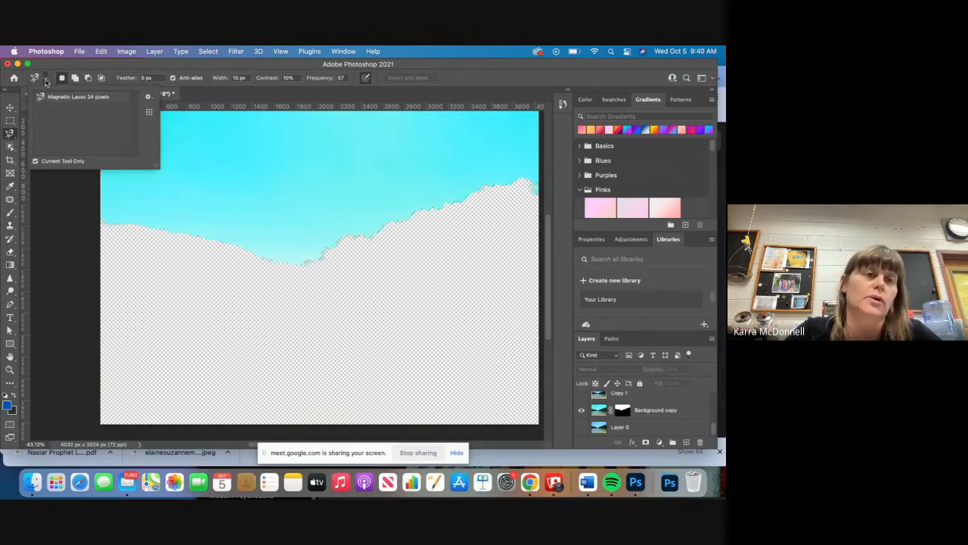
click(149, 97)
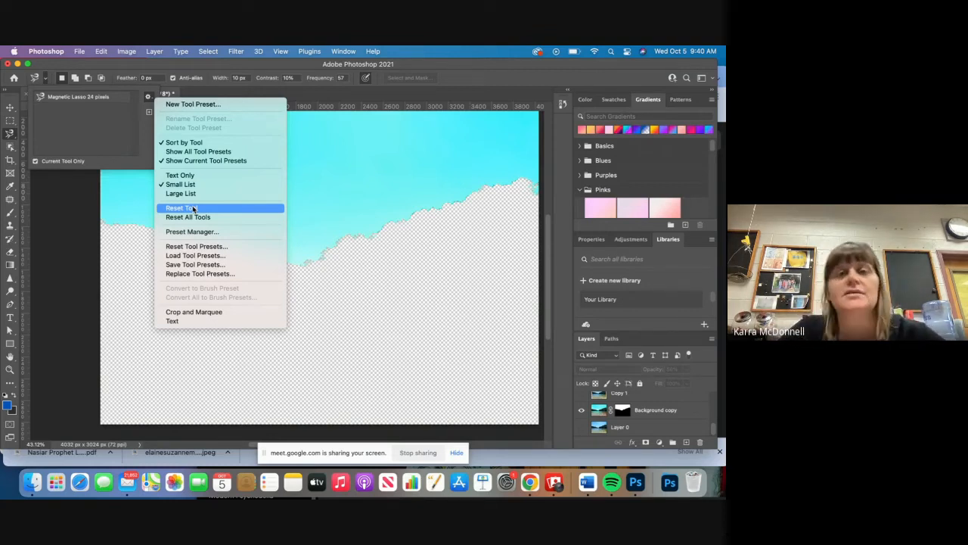
click(416, 68)
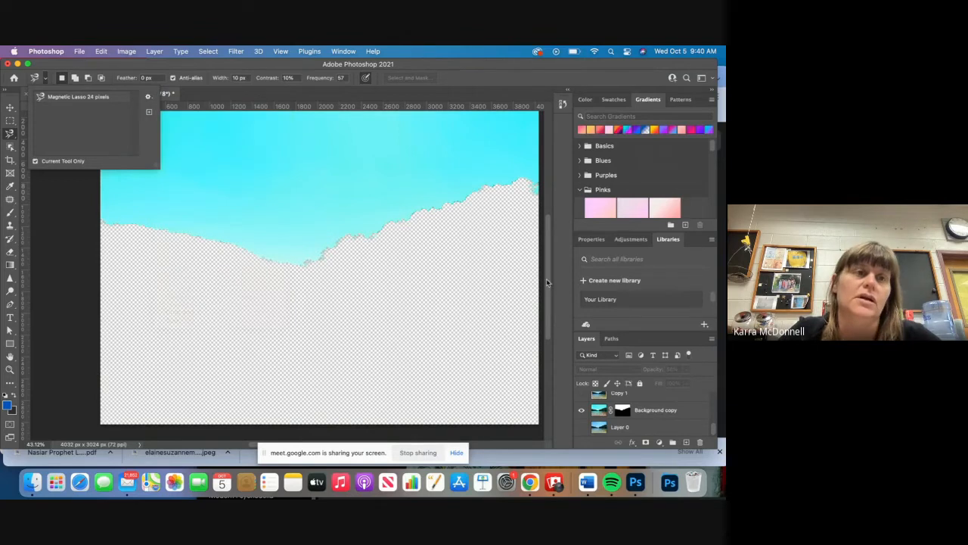
click(75, 214)
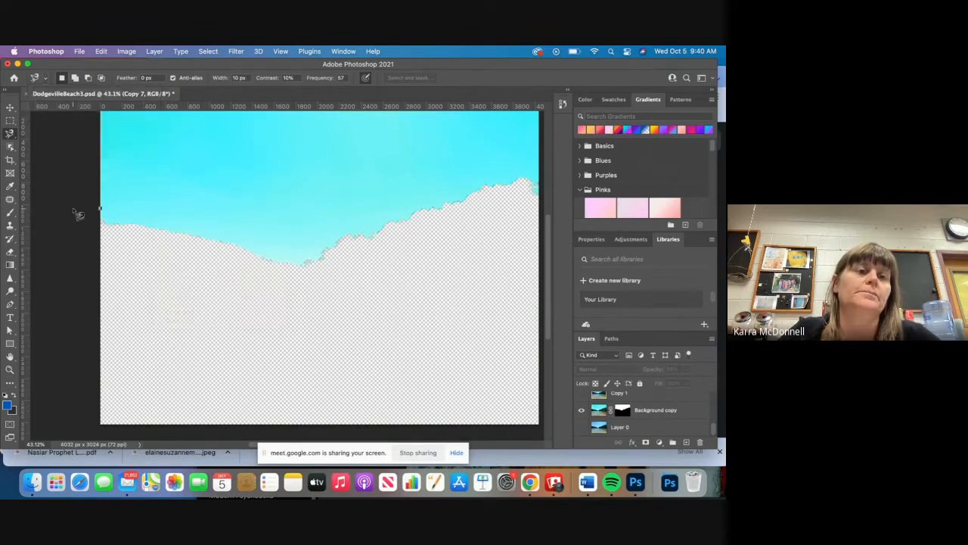
scroll(184, 410, up, 5)
click(102, 50)
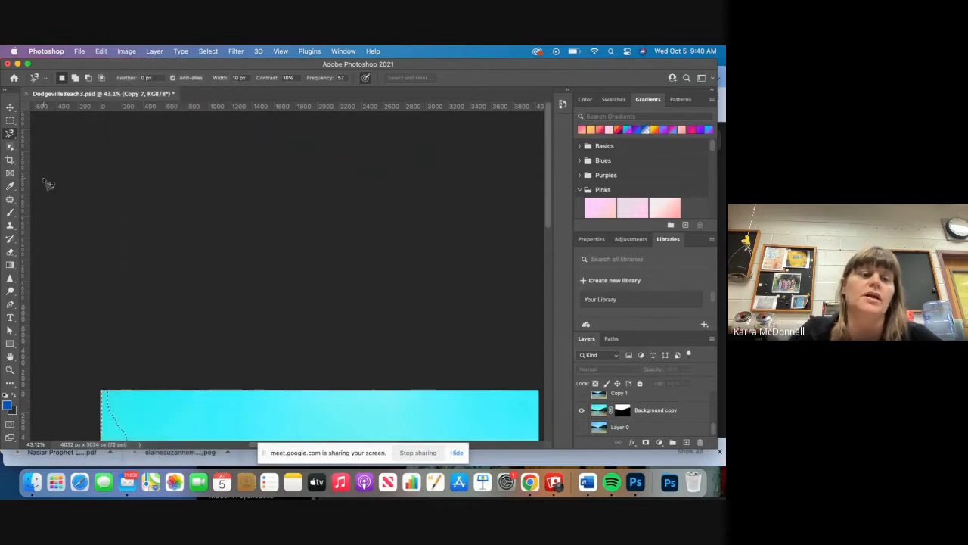
click(104, 51)
click(110, 65)
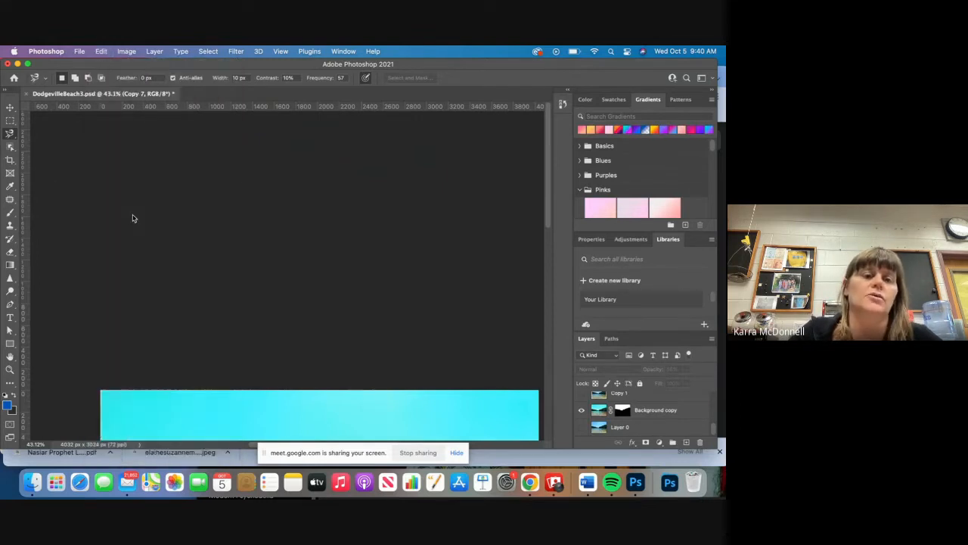
scroll(134, 216, up, 10)
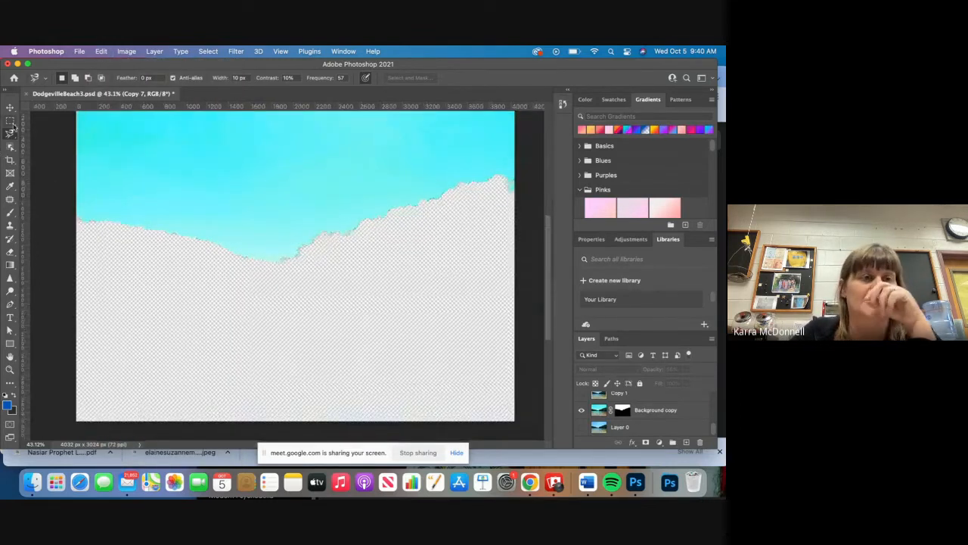
- Switch to the Move tool, hide the Background copy layer and make Layer 0 visible
click(10, 108)
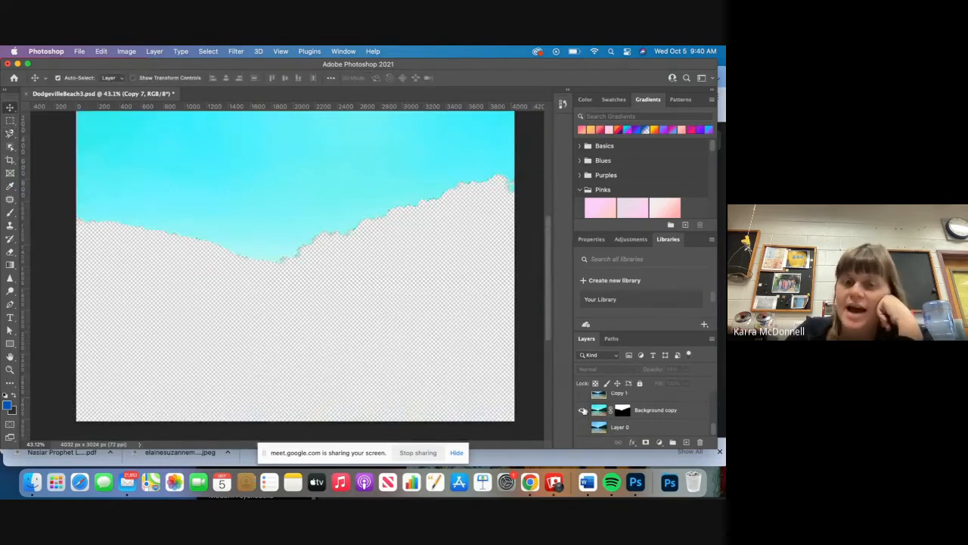
click(581, 409)
click(581, 427)
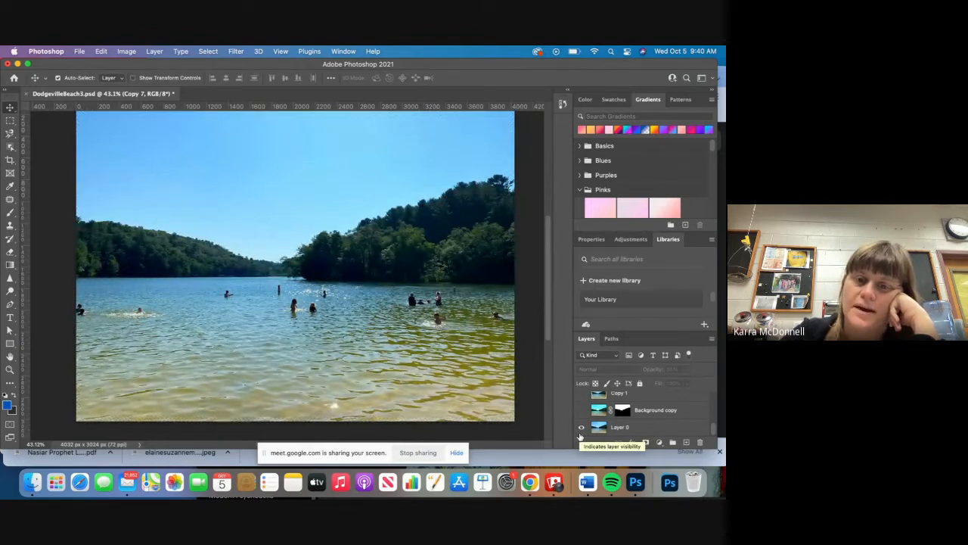
- Make the layers Copy 1 through Copy 7 visible one by one, working up the layer stack
scroll(581, 423, up, 1)
click(581, 408)
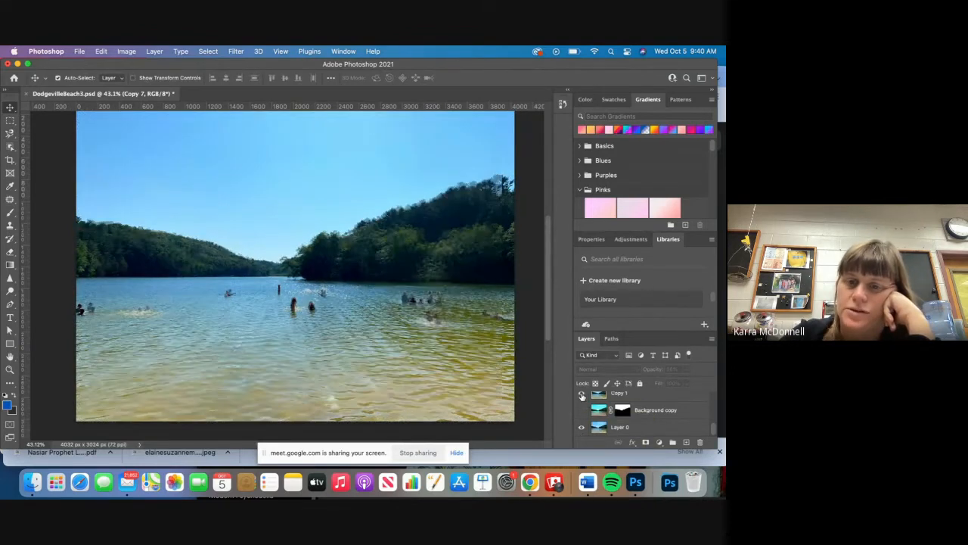
click(581, 394)
scroll(581, 396, up, 1)
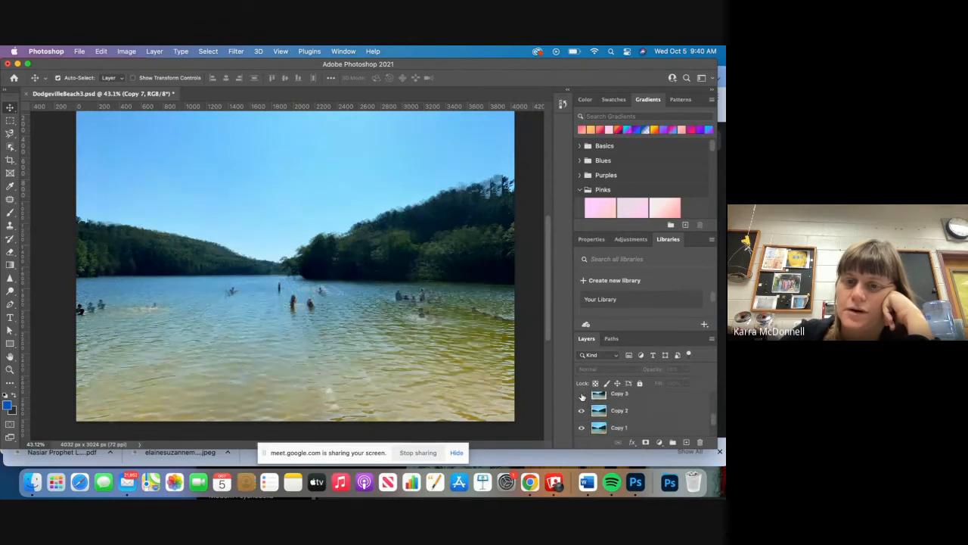
click(581, 395)
scroll(582, 398, up, 1)
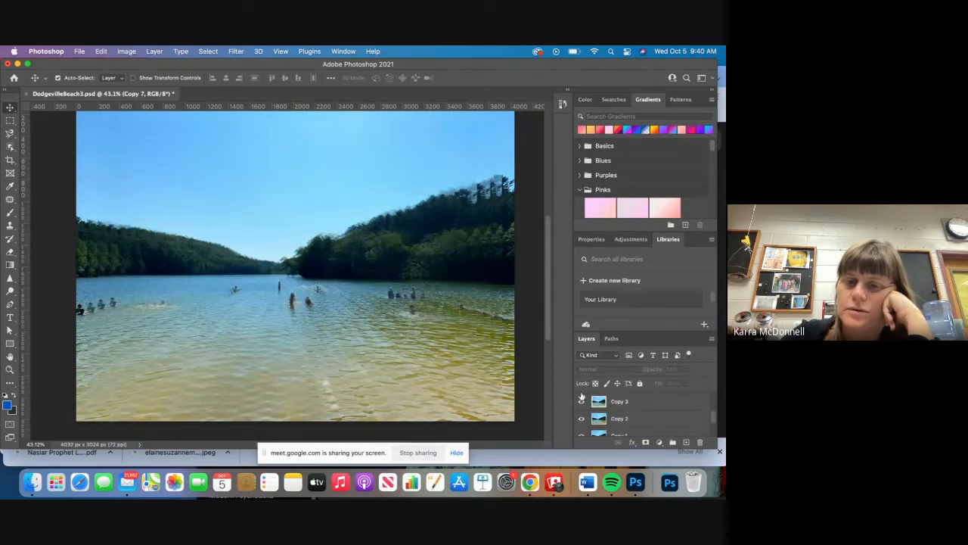
scroll(582, 398, up, 1)
click(582, 396)
scroll(582, 405, up, 1)
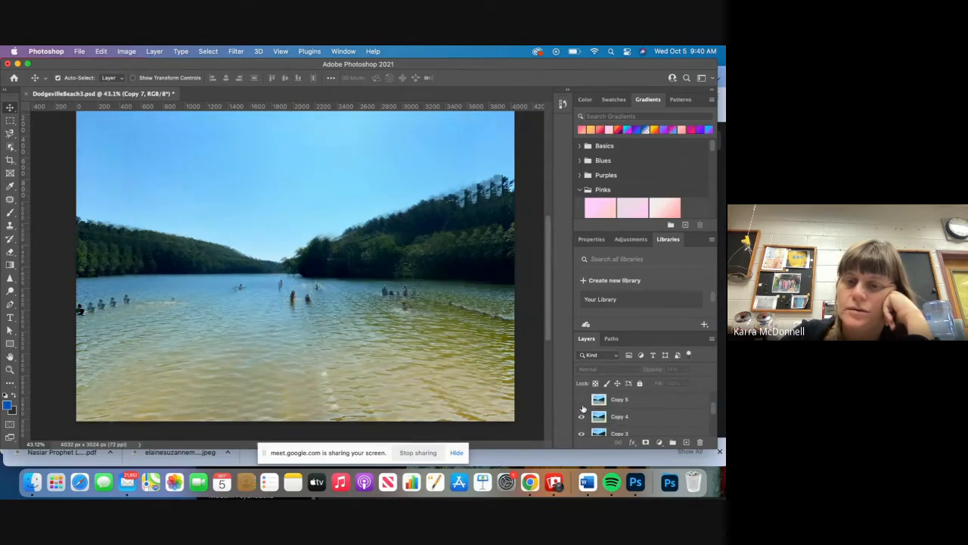
click(582, 399)
scroll(581, 402, up, 1)
click(581, 402)
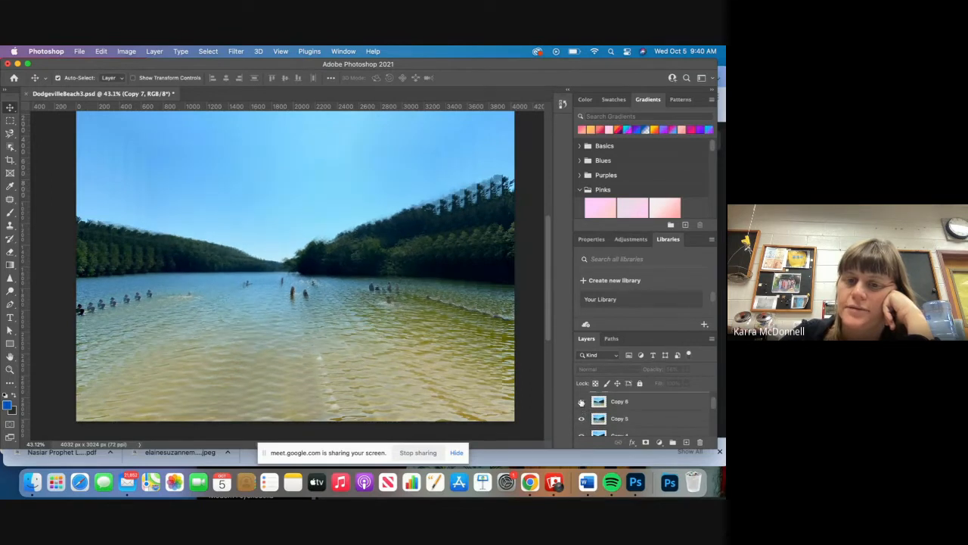
scroll(582, 405, up, 1)
click(582, 400)
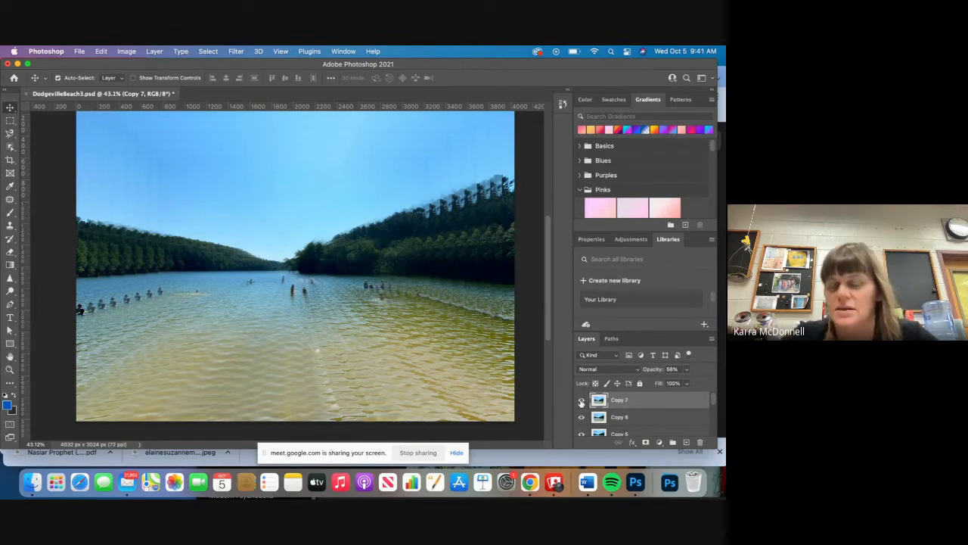
- Toggle the Copy 7 and Copy 6 layers off and on to compare their effect on the image
click(581, 401)
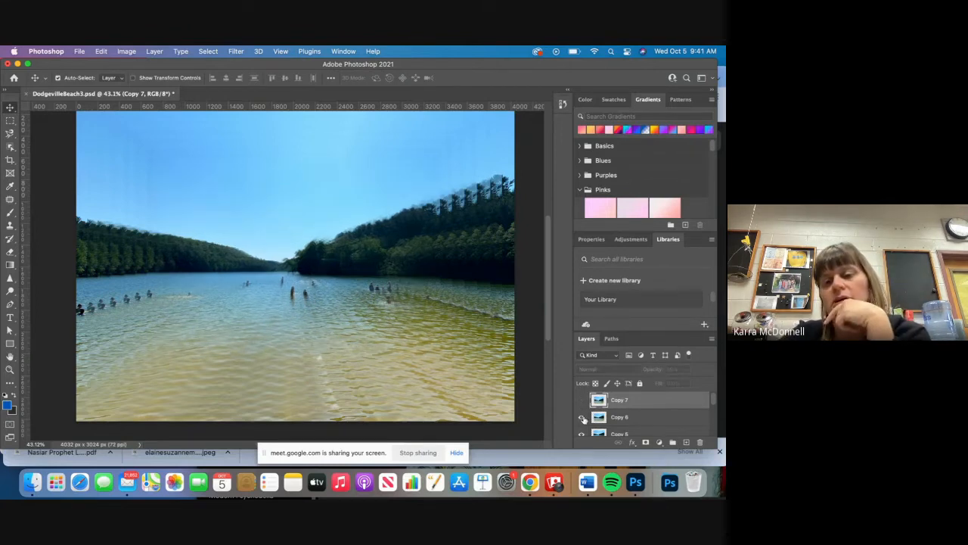
click(582, 418)
scroll(583, 417, down, 2)
scroll(582, 417, up, 2)
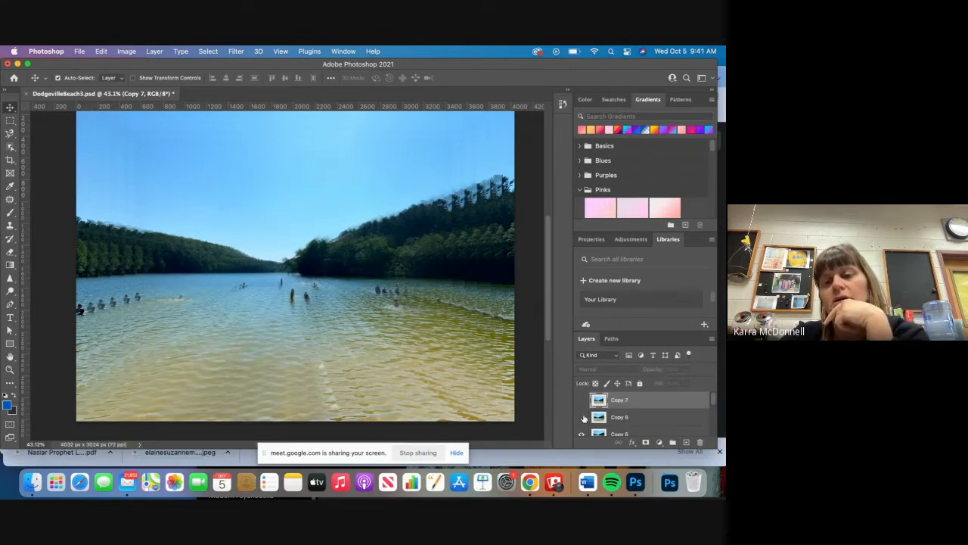
click(581, 401)
click(581, 417)
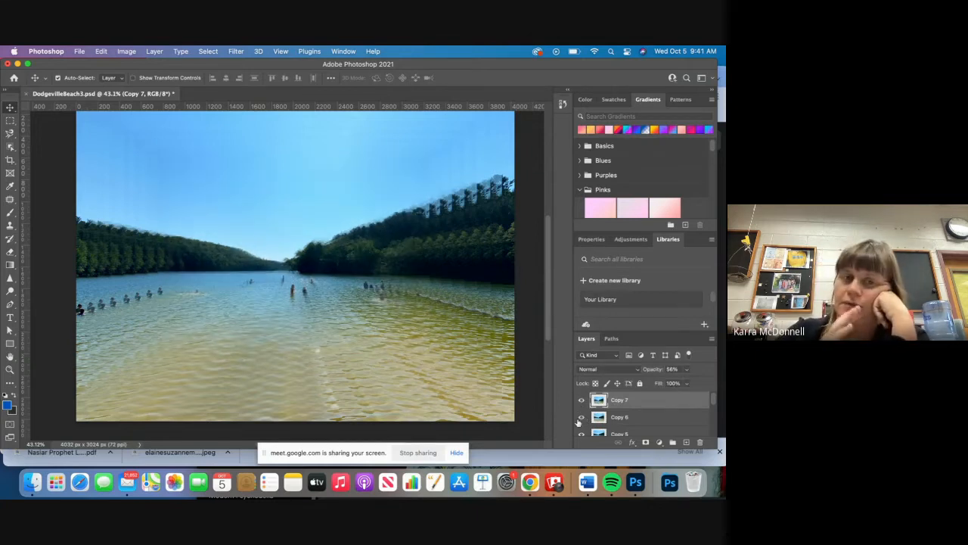
- Hide the layers Copy 6 through Copy 1 one by one, keeping Copy 7 and Layer 0 visible
click(581, 418)
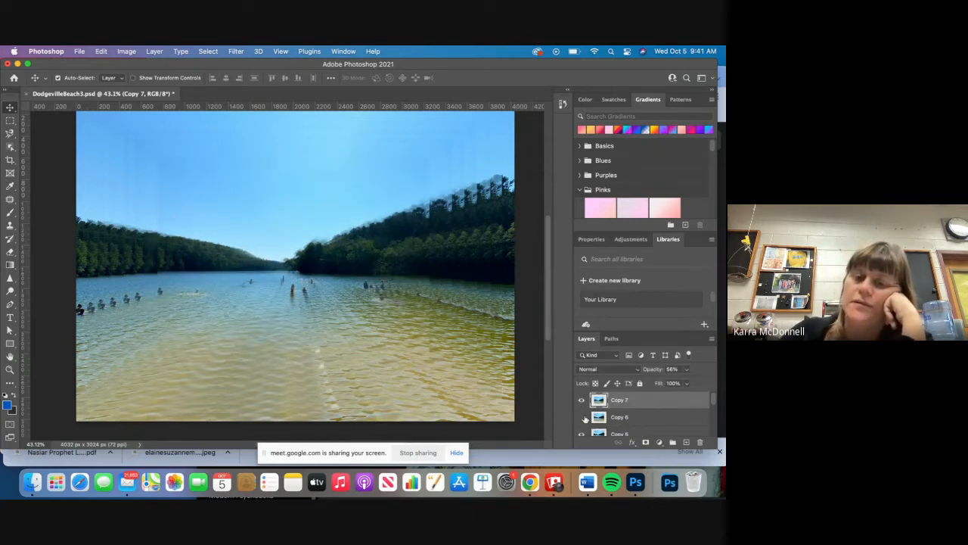
scroll(581, 424, down, 1)
click(582, 428)
scroll(582, 428, down, 1)
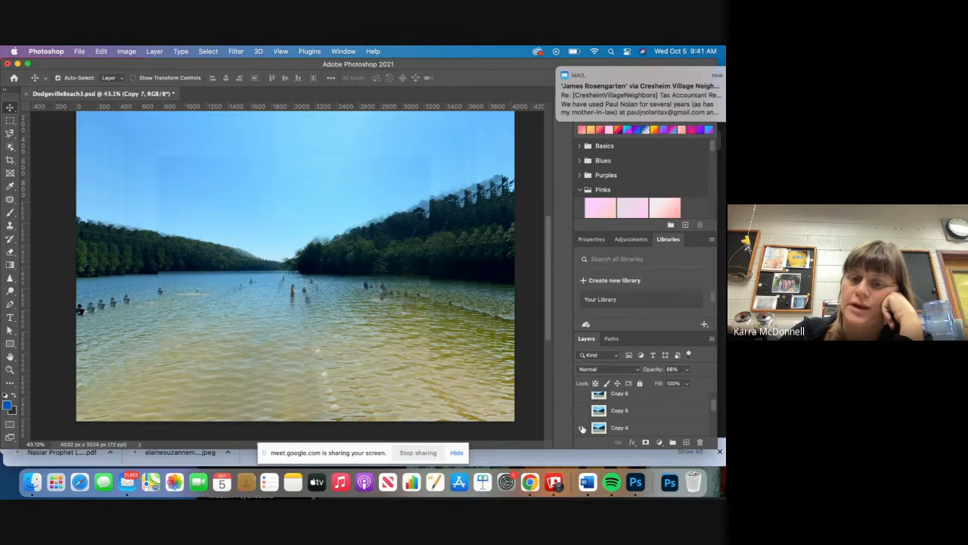
click(581, 429)
scroll(583, 429, down, 1)
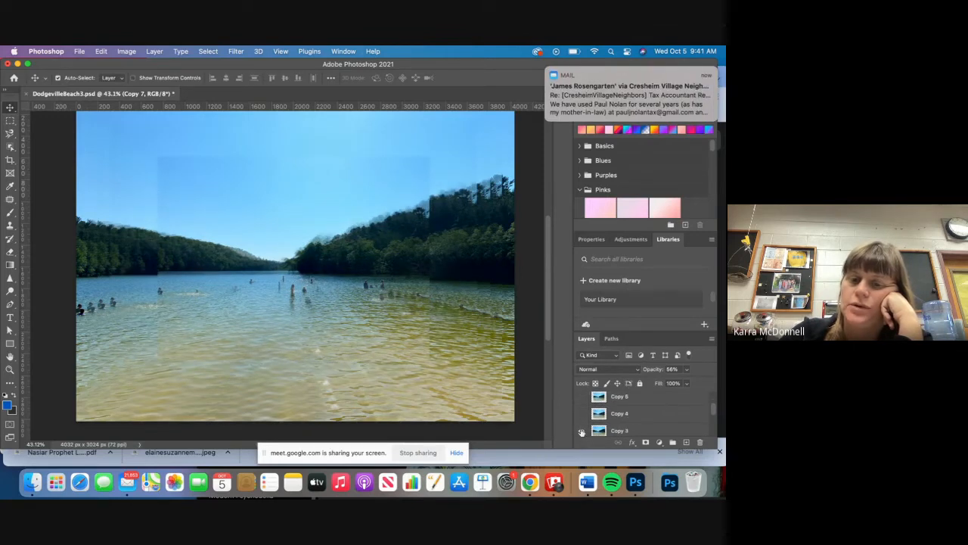
click(581, 430)
scroll(582, 429, down, 1)
click(581, 406)
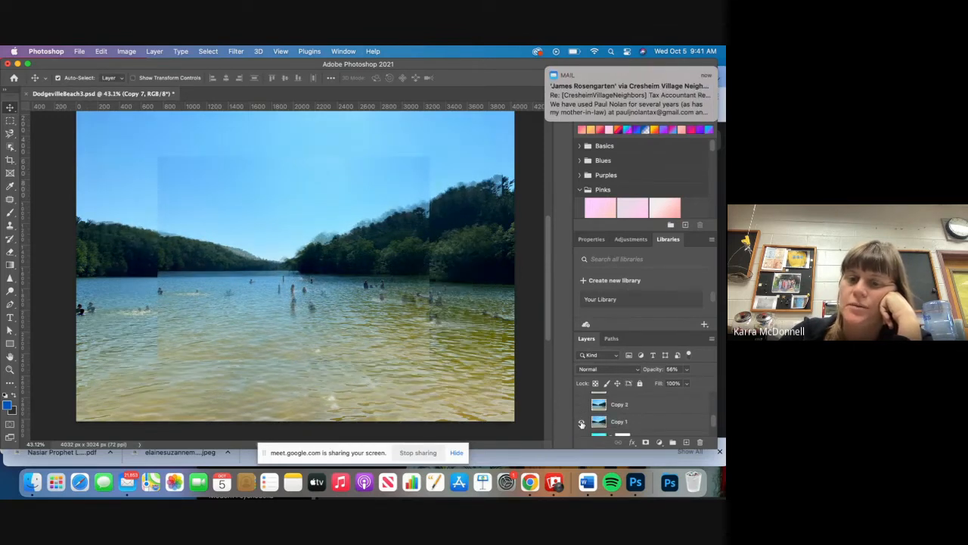
click(581, 421)
scroll(582, 423, down, 1)
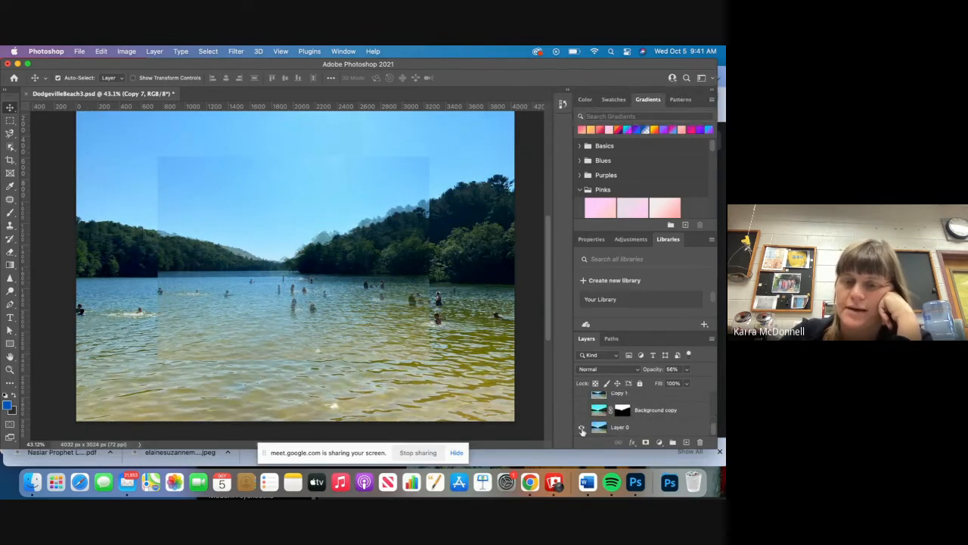
- Duplicate Layer 0 within the same document and name the duplicate Copy 8
click(639, 434)
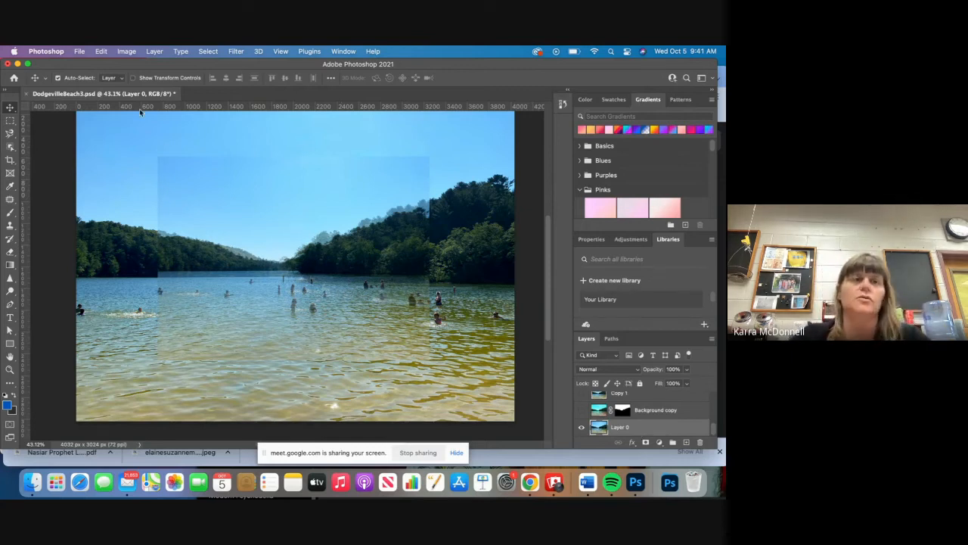
click(156, 50)
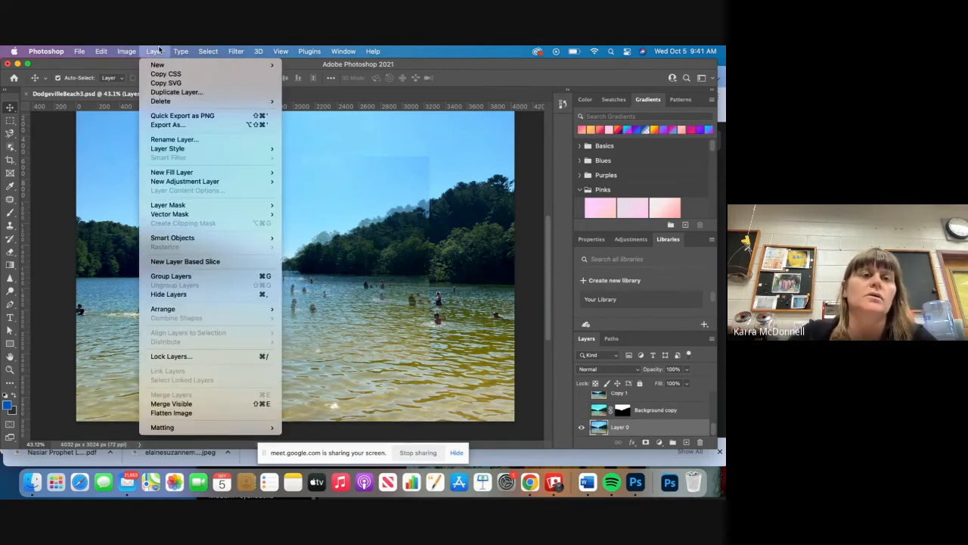
click(171, 92)
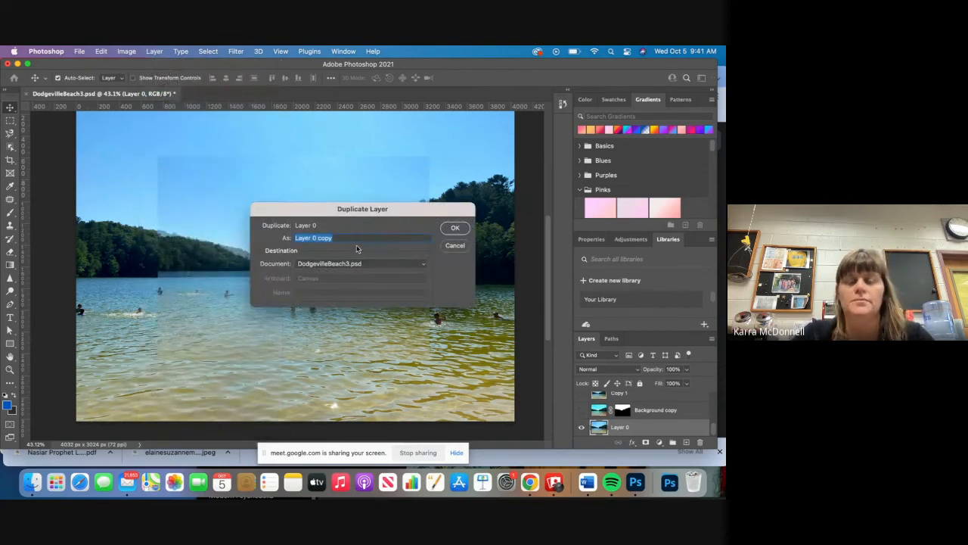
text(Copy 8)
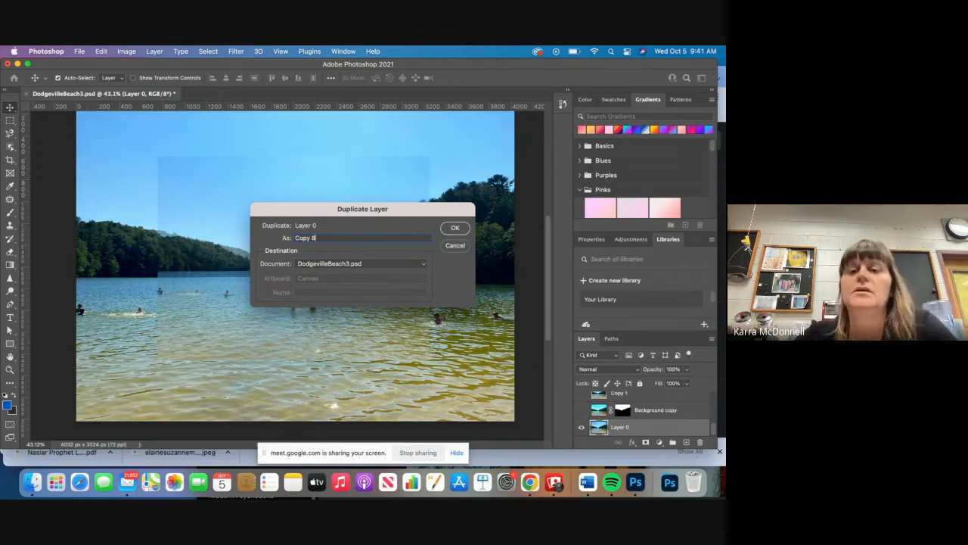
click(456, 227)
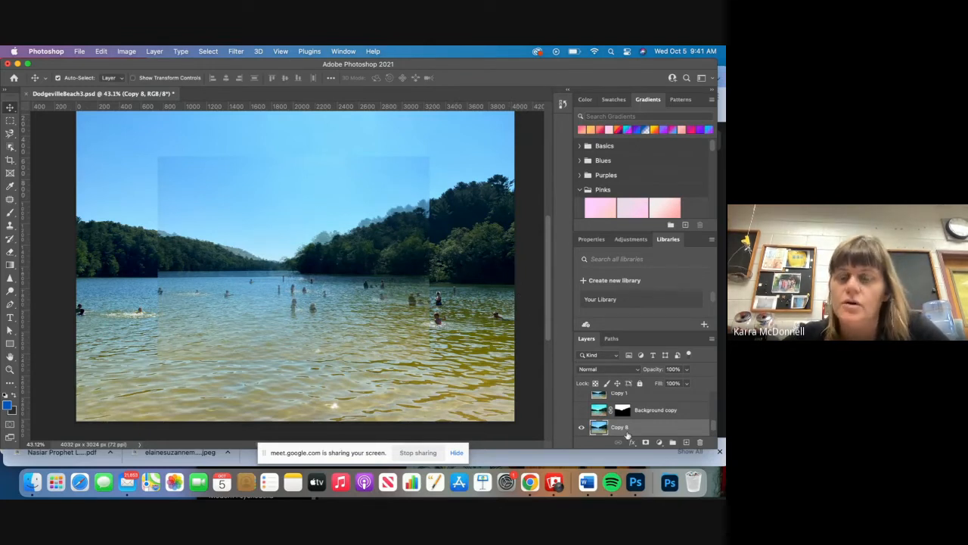
- Move the Copy 8 layer to the top of the stack above Copy 7 and hide Layer 0
scroll(627, 435, down, 2)
mouse_move(627, 413)
mouse_down()
mouse_move(626, 390)
mouse_move(626, 402)
mouse_up()
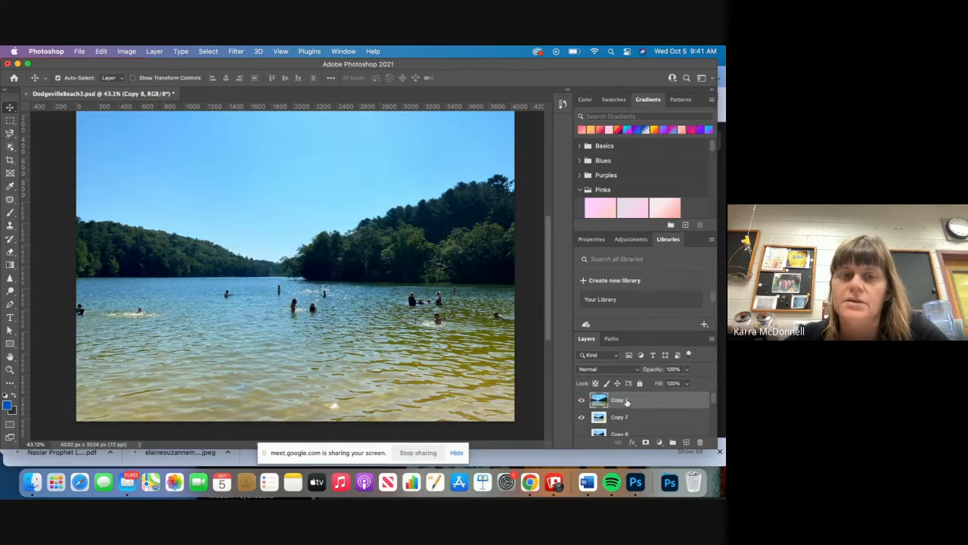
scroll(624, 415, down, 5)
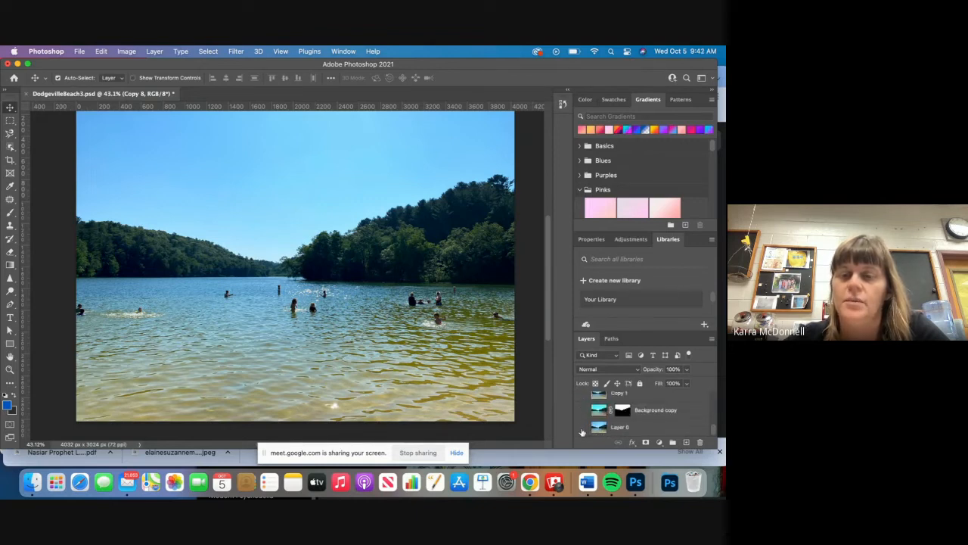
scroll(582, 432, up, 5)
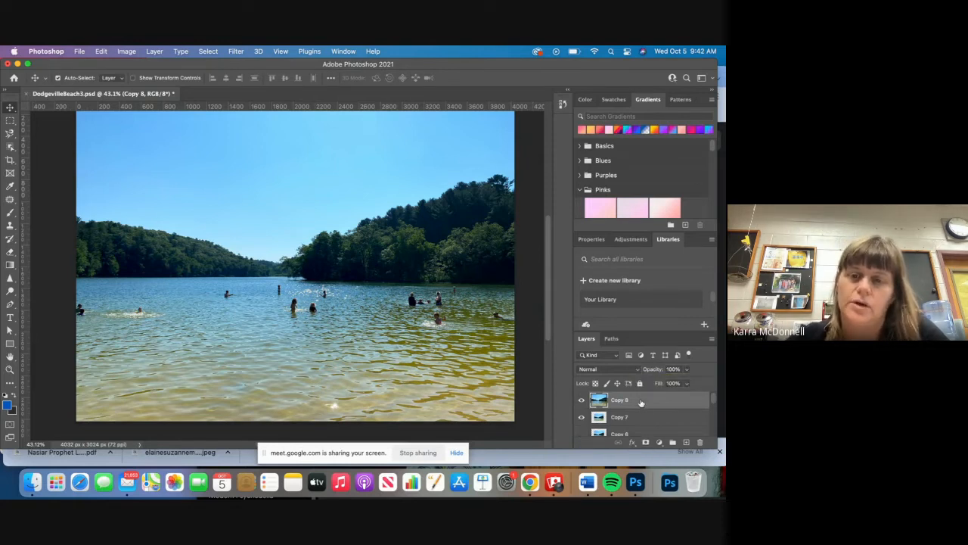
- Set the opacity of the Copy 8 layer to 56%
click(686, 383)
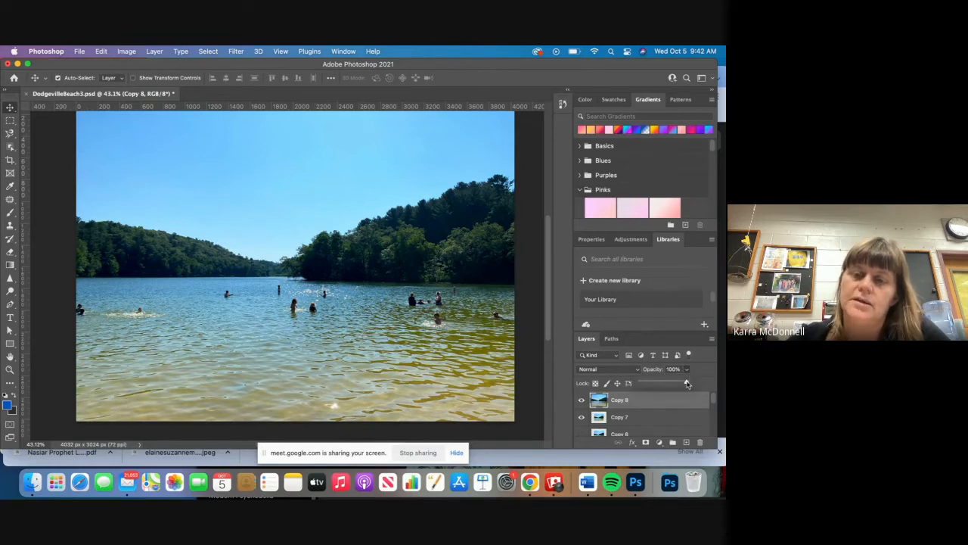
click(673, 370)
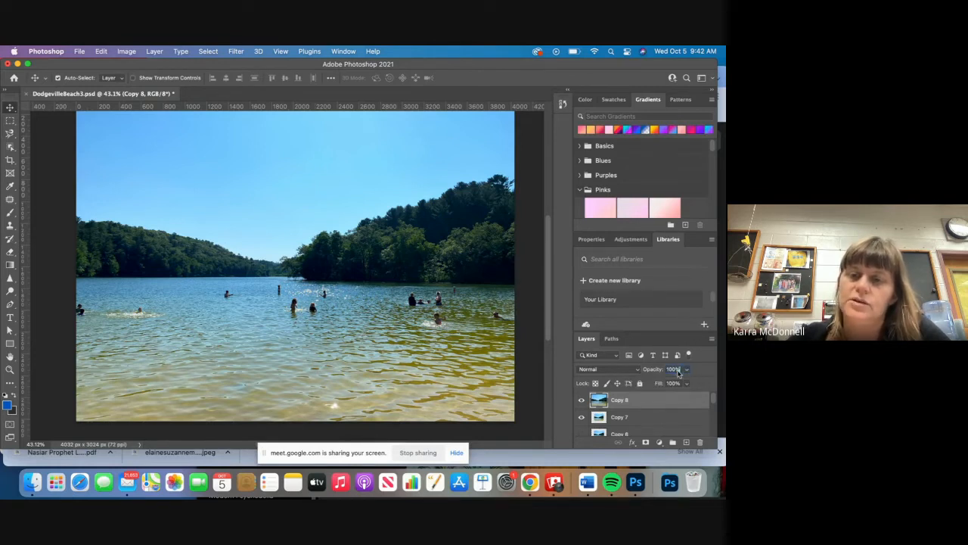
click(674, 369)
click(674, 369)
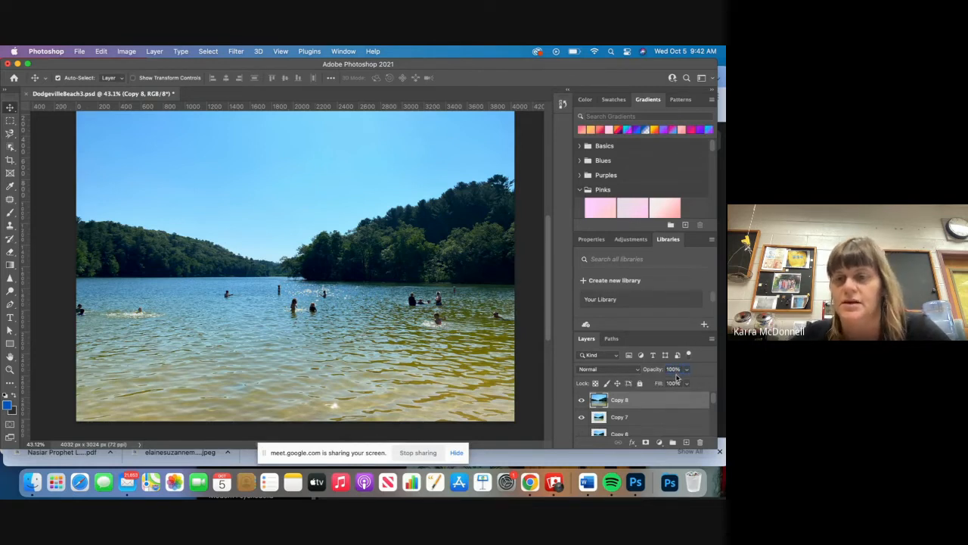
key(BackSpace)
key(BackSpace)
key(BackSpace)
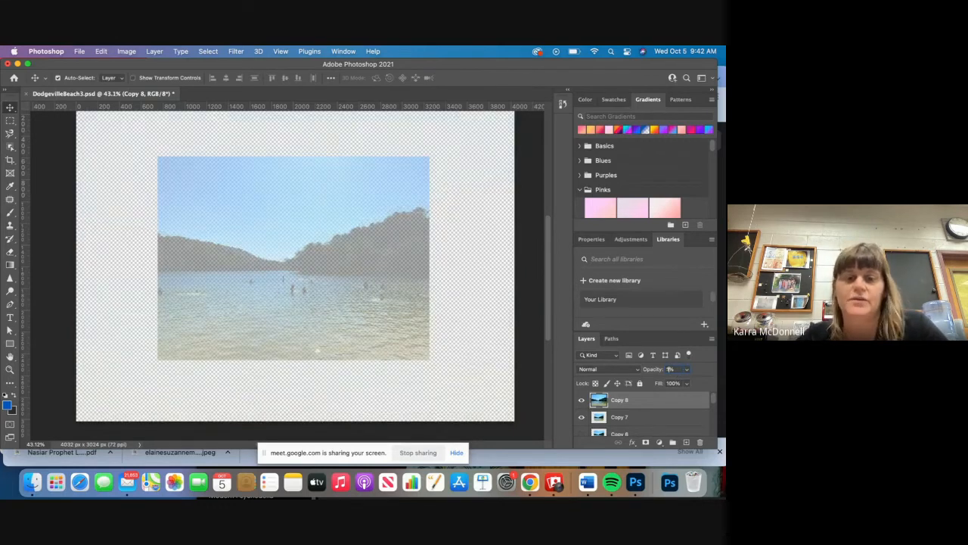
text(50)
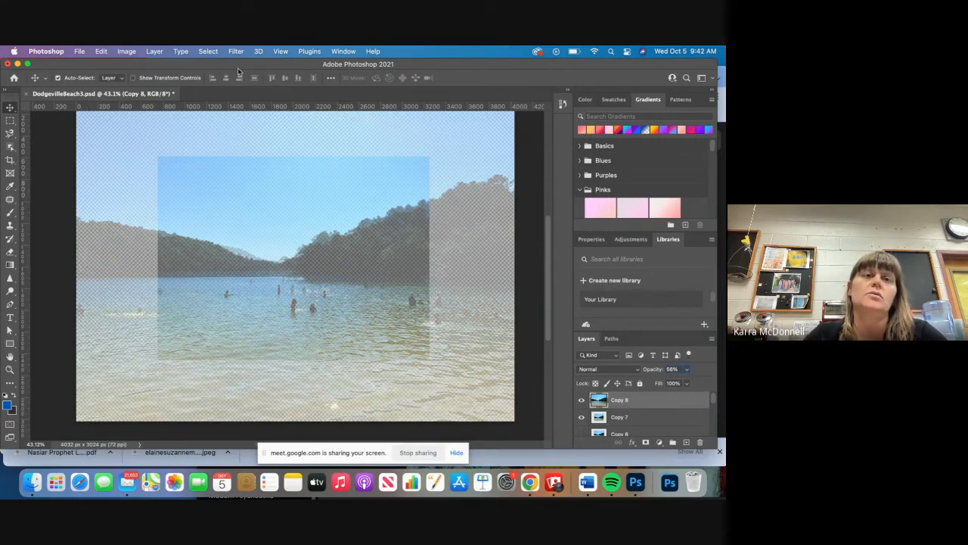
- Scale the Copy 8 layer down to about 56.86% and centre it inside the Copy 7 image, applying the transform
click(284, 51)
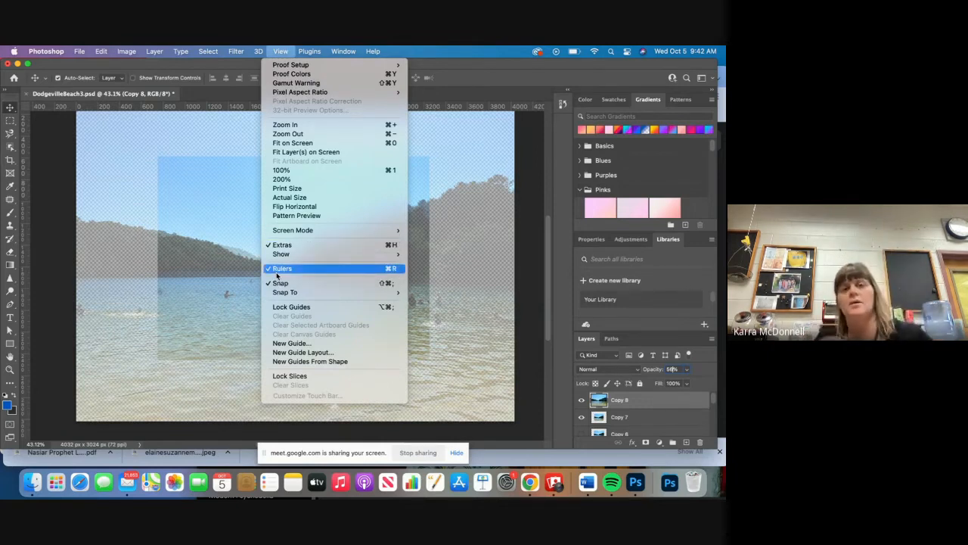
click(464, 78)
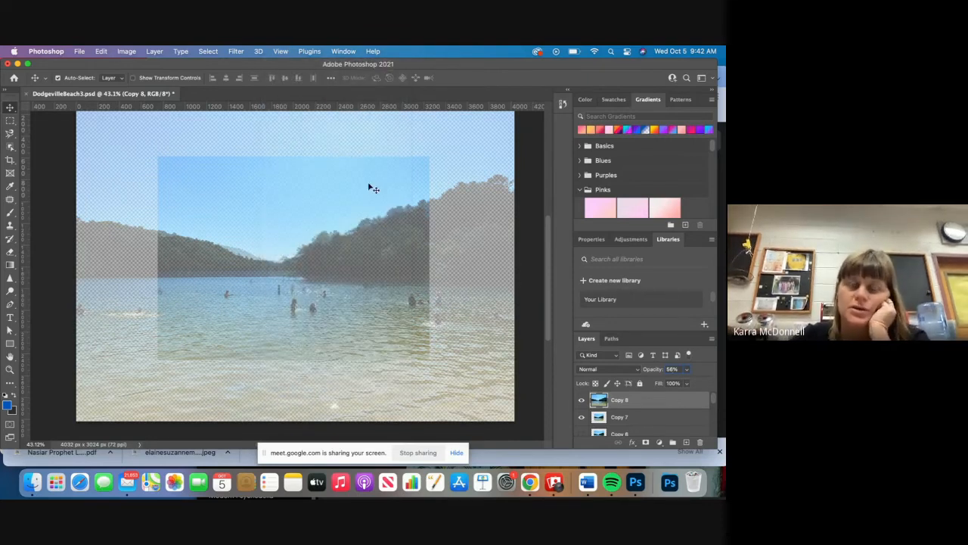
click(102, 50)
mouse_move(136, 274)
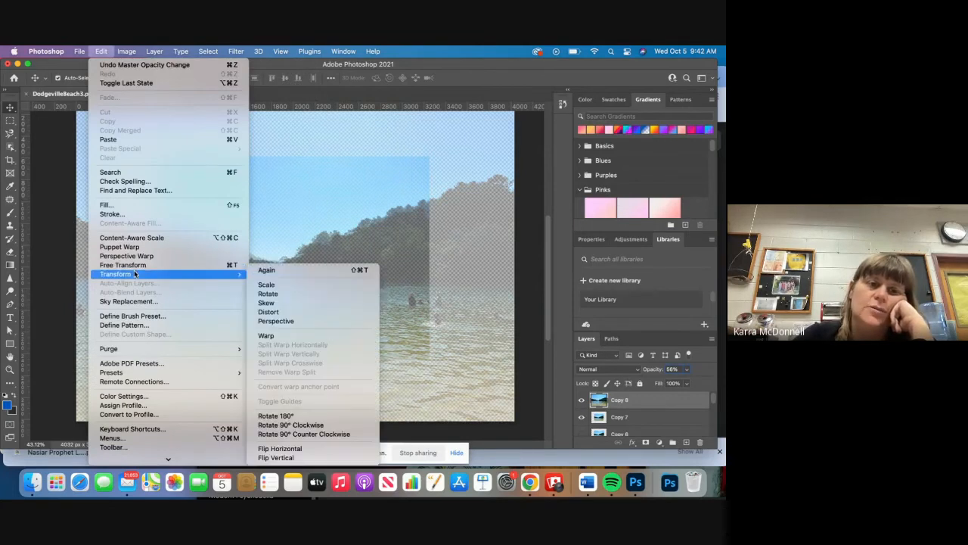
click(267, 285)
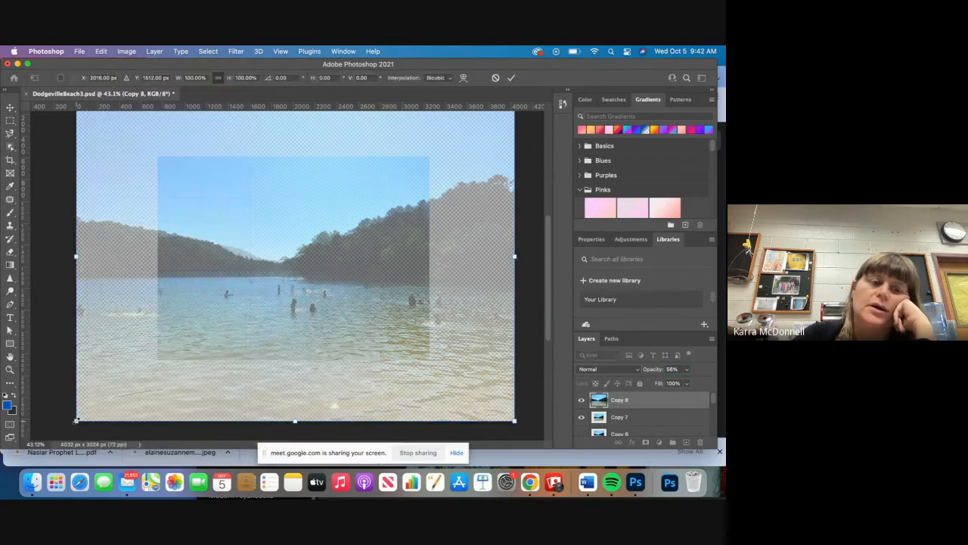
drag(76, 420, 181, 367)
scroll(361, 365, up, 3)
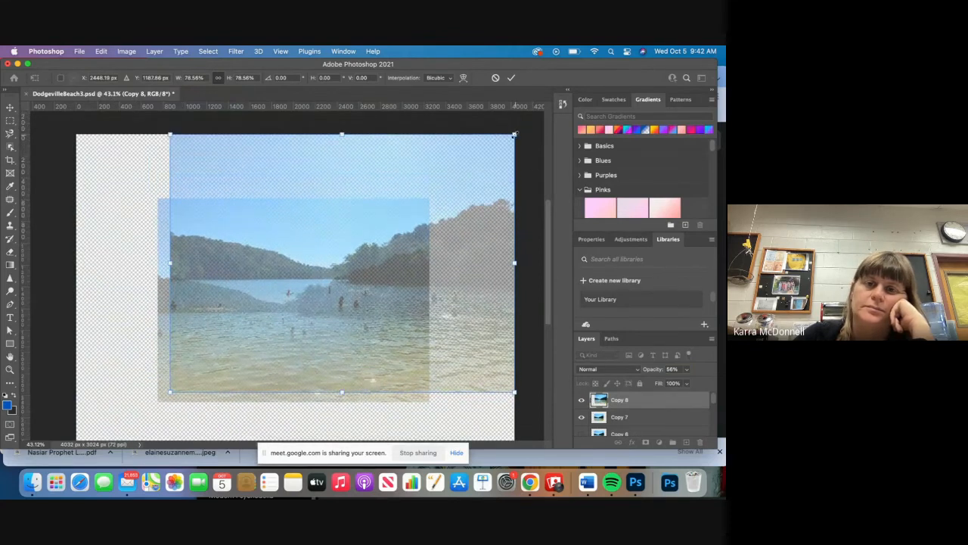
drag(516, 134, 419, 204)
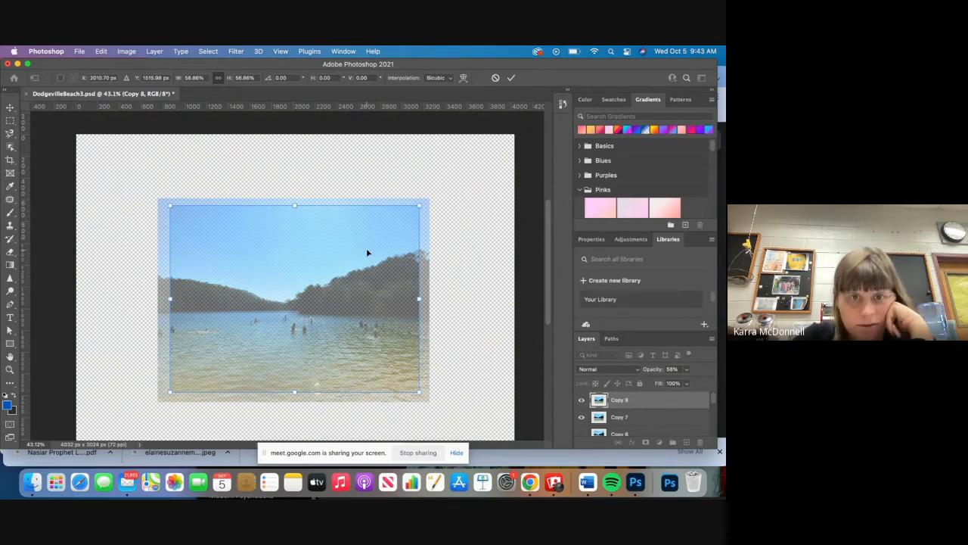
drag(316, 259, 317, 262)
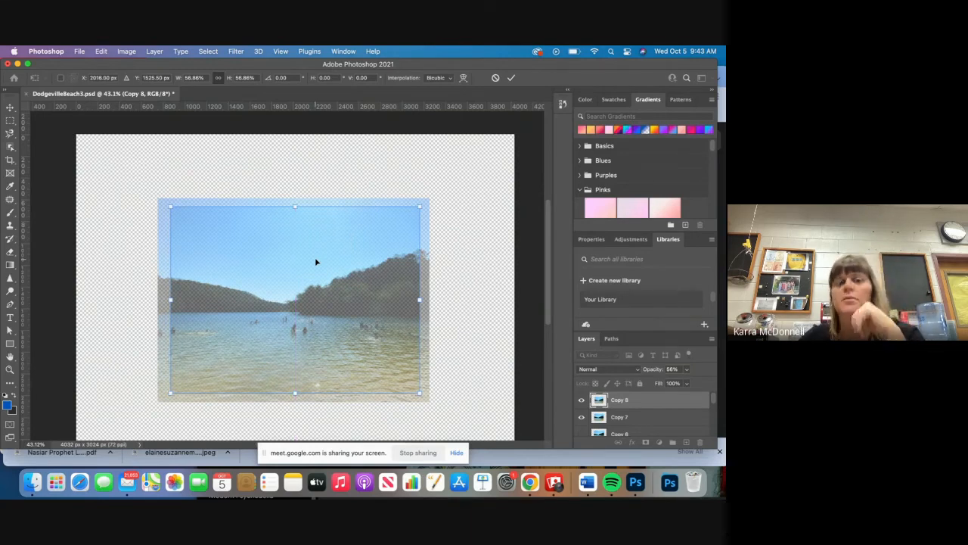
key(Return)
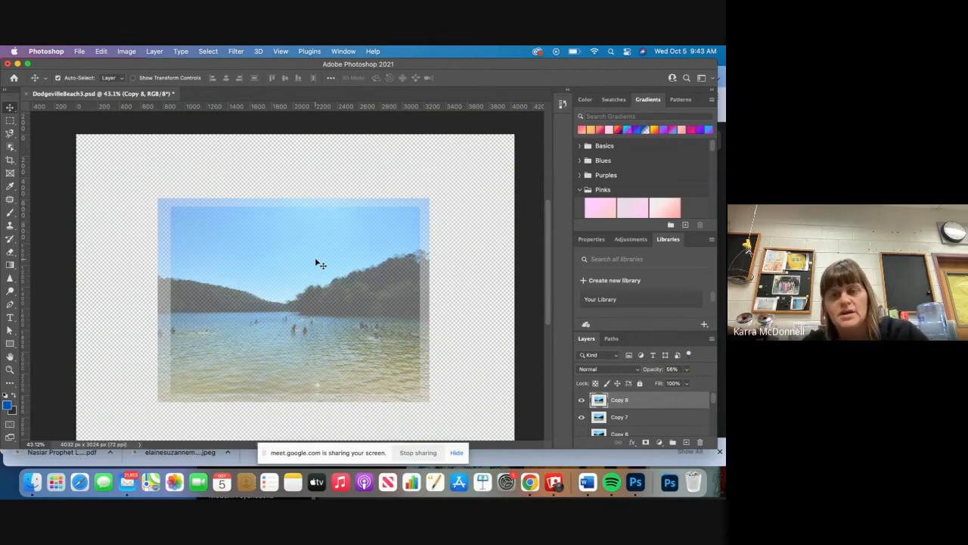
- Show the hidden layers Copy 6 through Copy 1 again, one by one down the stack
scroll(579, 418, down, 1)
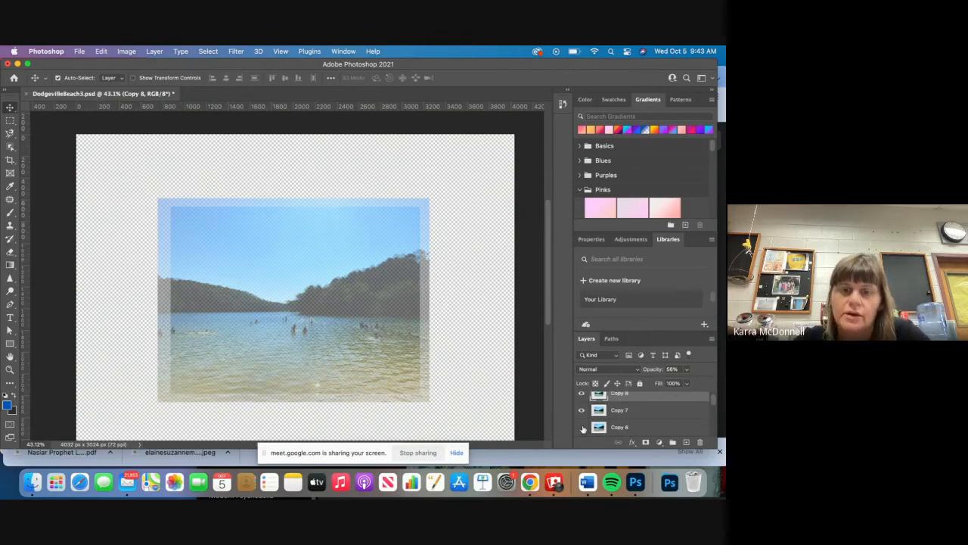
click(582, 428)
scroll(582, 428, down, 2)
click(583, 424)
scroll(582, 423, down, 2)
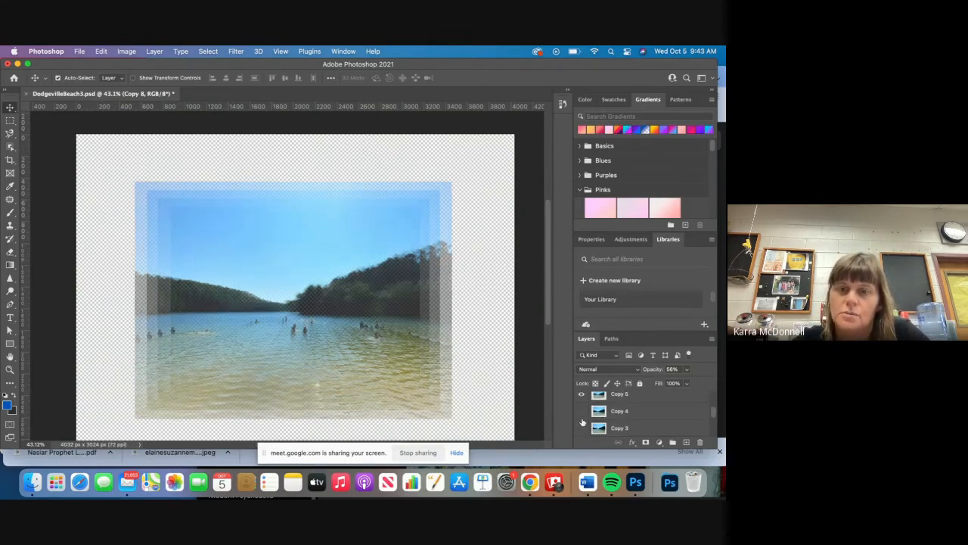
click(582, 411)
click(582, 427)
scroll(582, 422, down, 2)
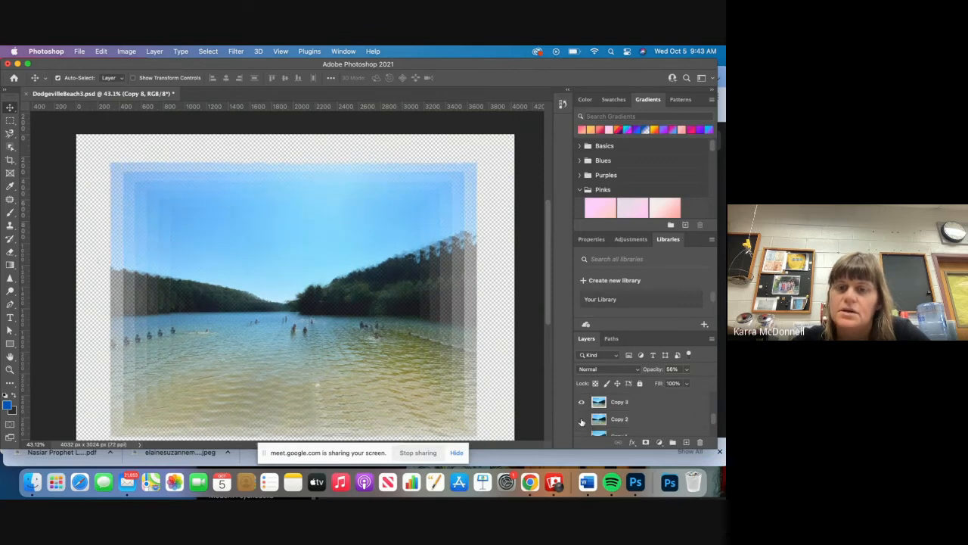
click(581, 422)
scroll(582, 422, down, 1)
click(582, 421)
scroll(582, 421, down, 2)
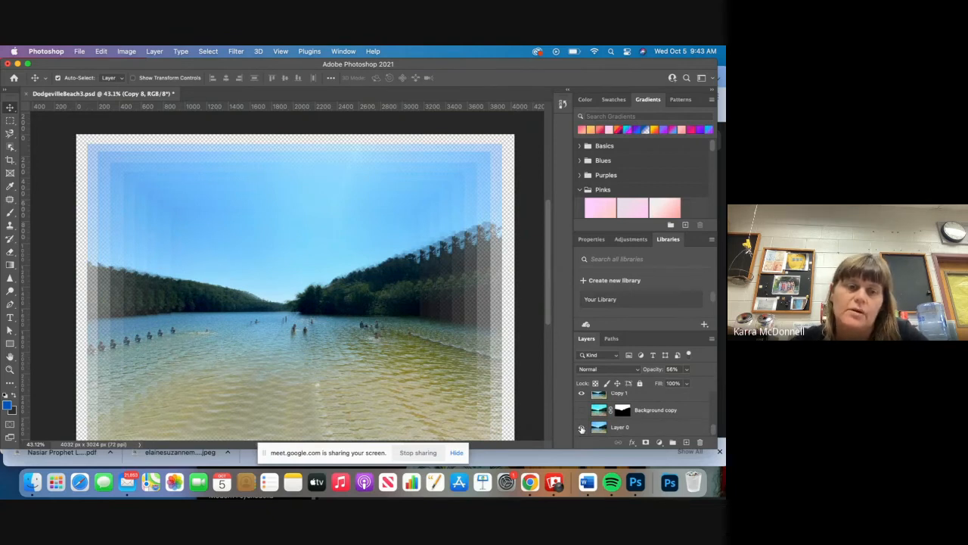
- Toggle Layer 0 on and off to compare the effect with and without the backdrop, leaving it visible
click(582, 429)
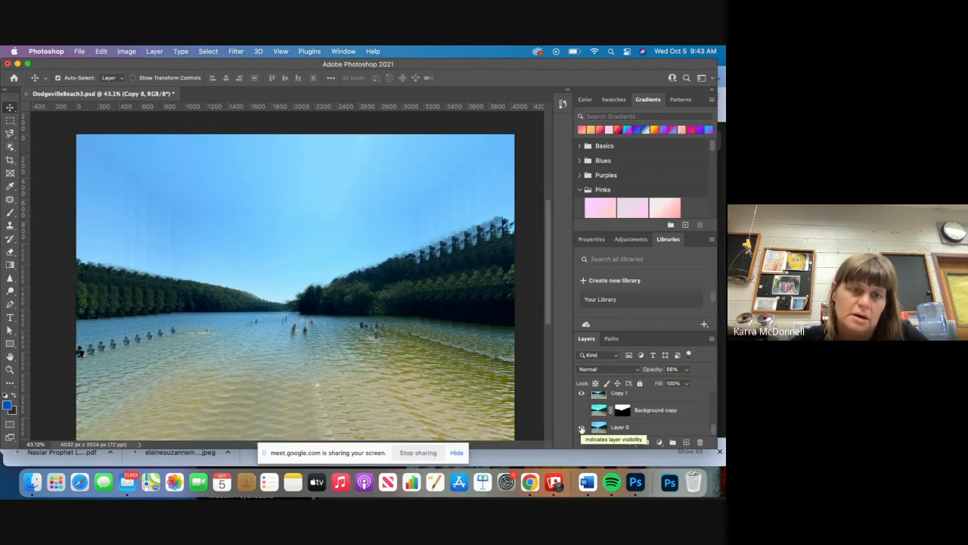
click(582, 428)
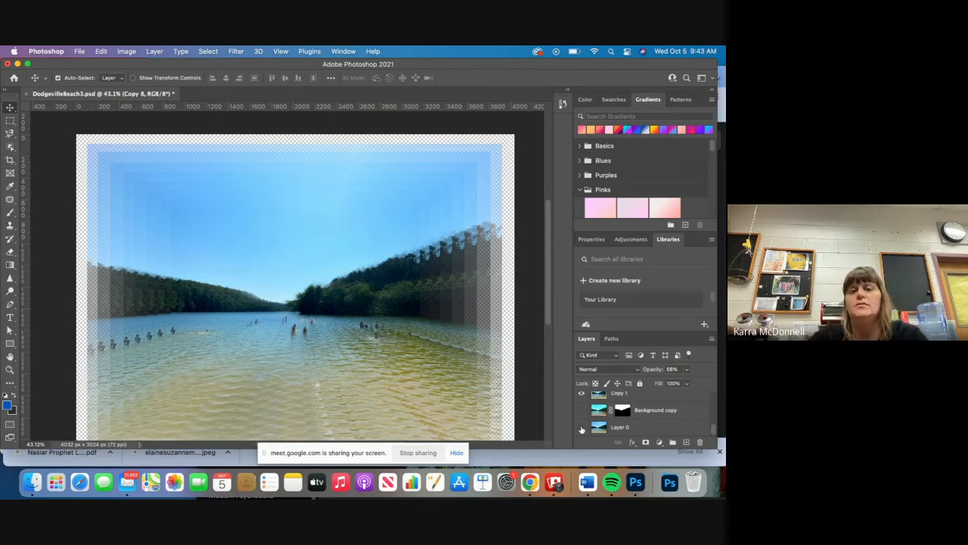
click(581, 429)
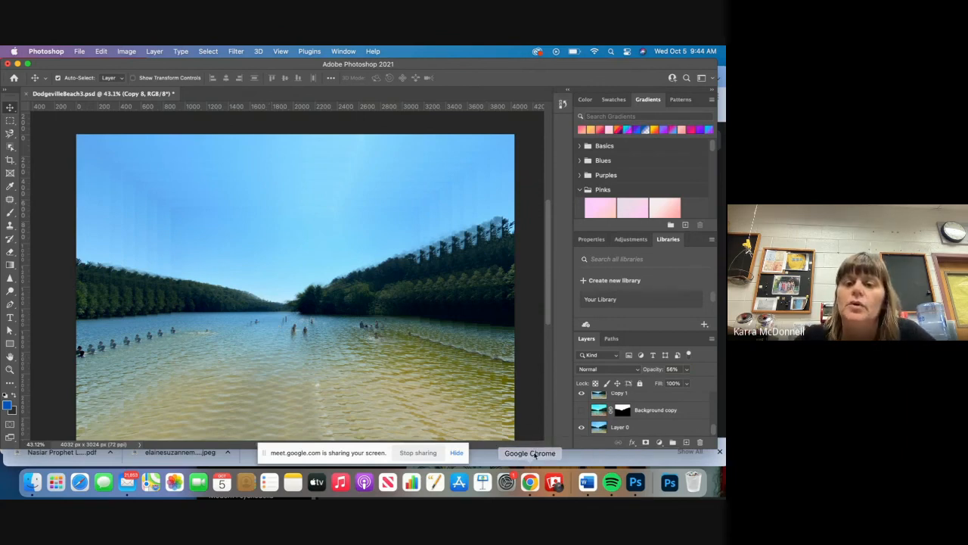
- Switch to the Google Meet call in Chrome and open the panel for stopping the call recording
click(530, 482)
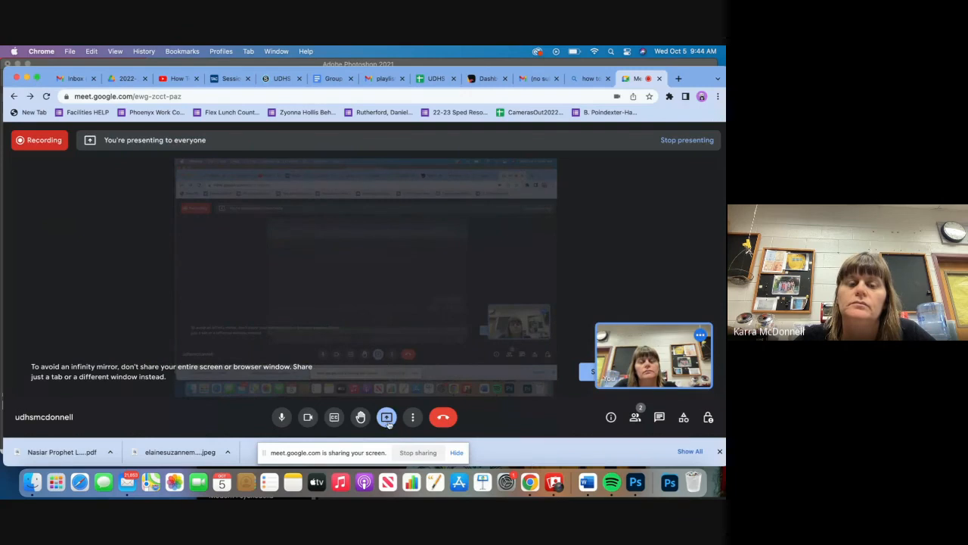
click(407, 420)
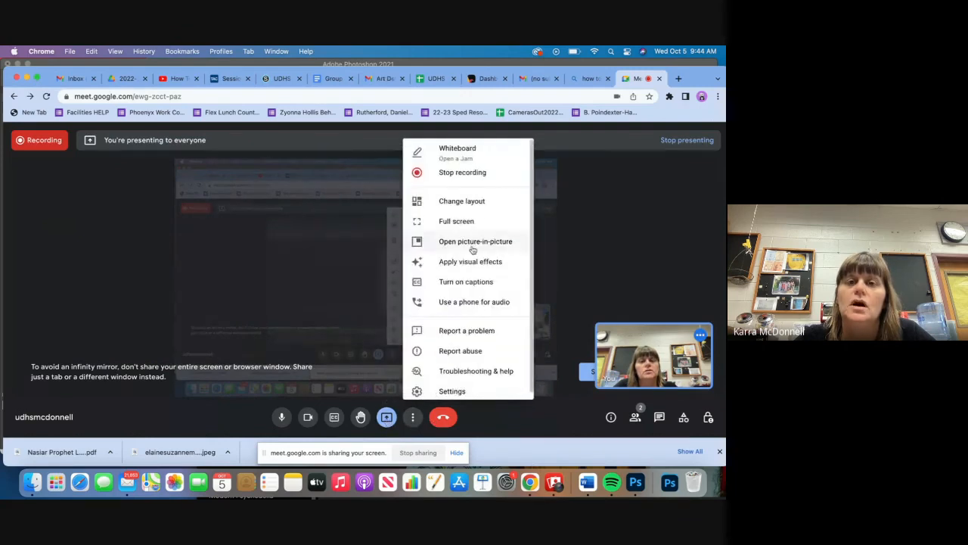
click(469, 173)
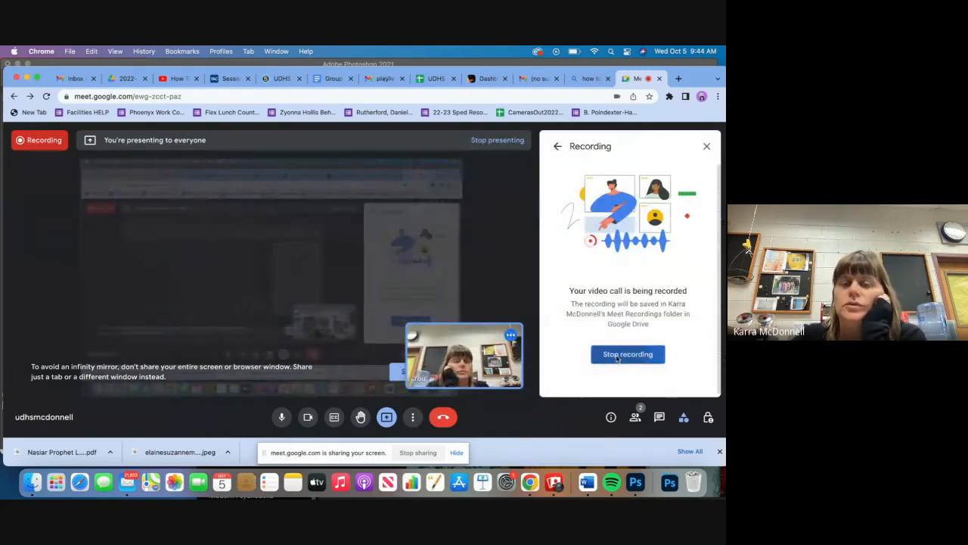